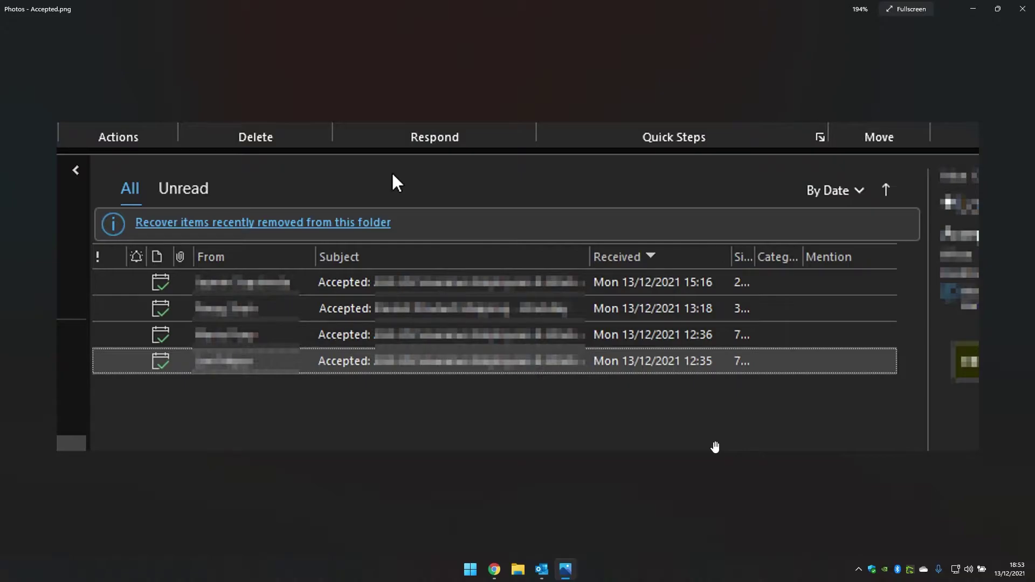
Bring the Outlook window to the front and switch its ribbon to Classic Ribbon
click(542, 570)
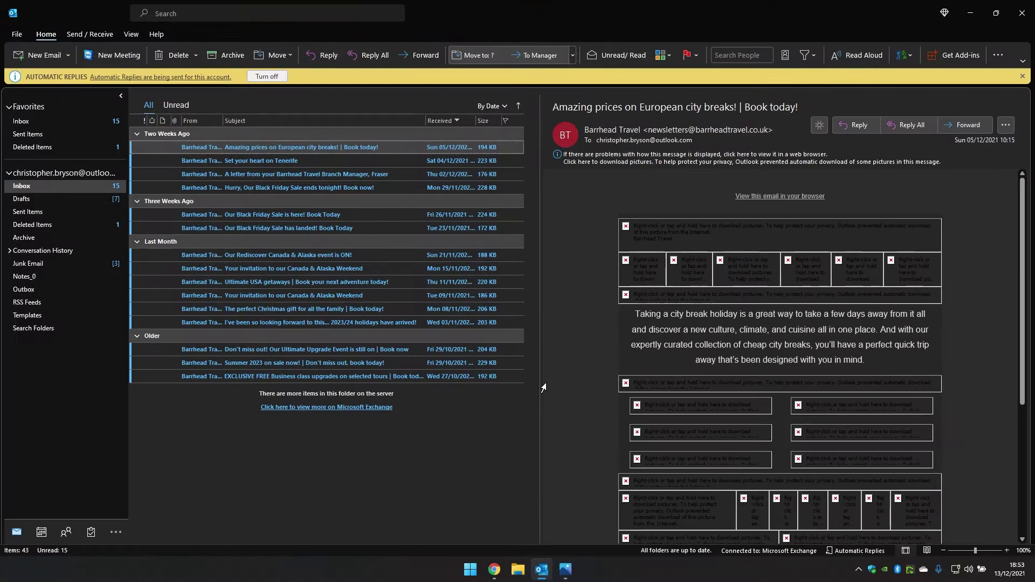
click(1024, 64)
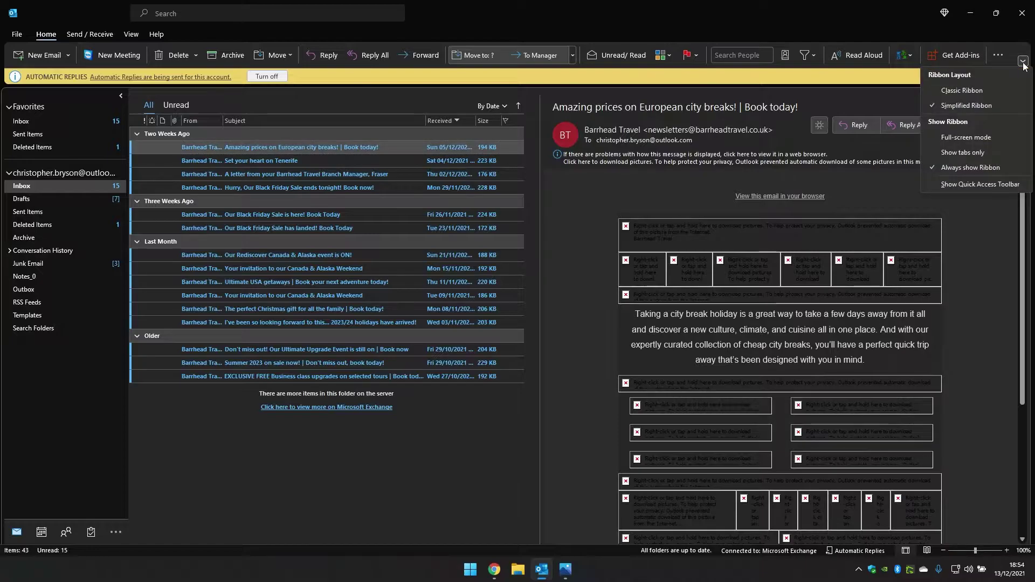
click(963, 91)
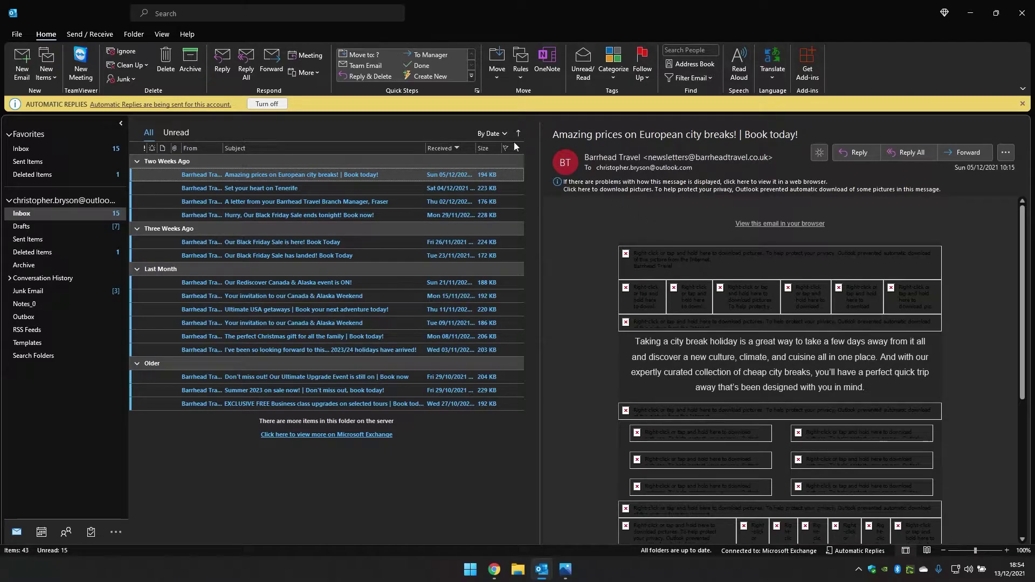
From Manage Rules & Alerts, start a new blank rule using 'Apply rule on messages I receive'
click(525, 74)
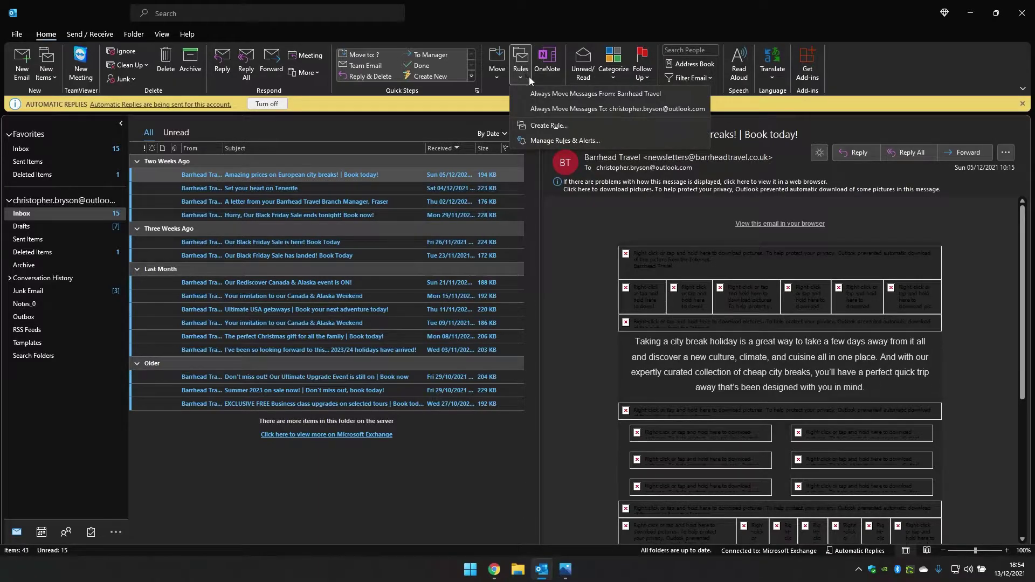
click(590, 140)
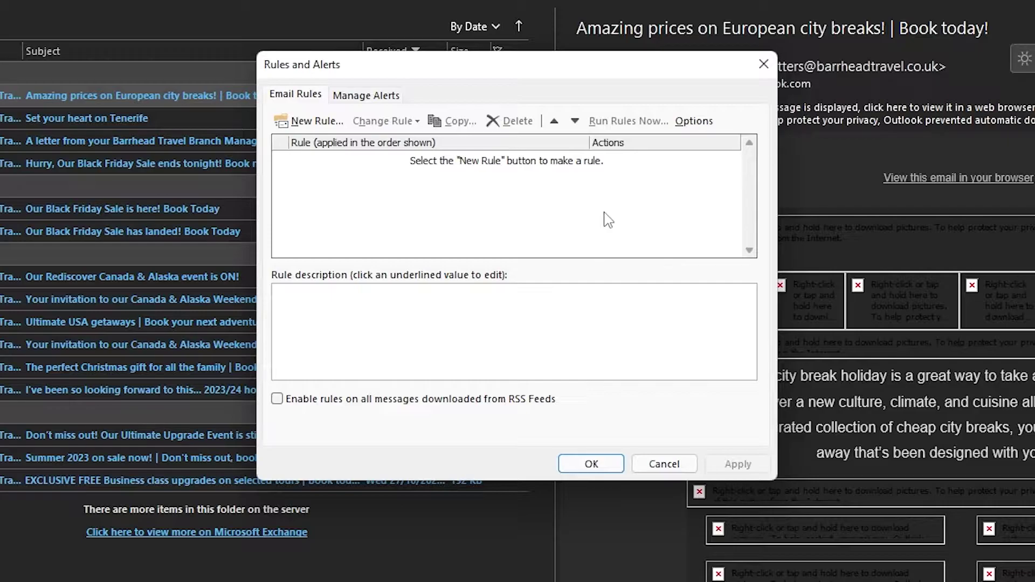
click(316, 122)
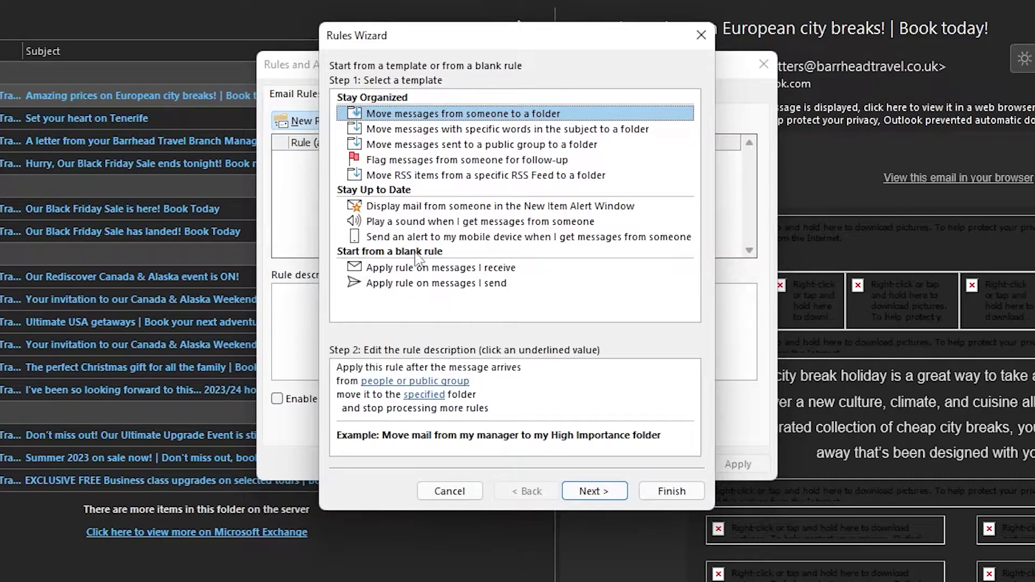
click(524, 270)
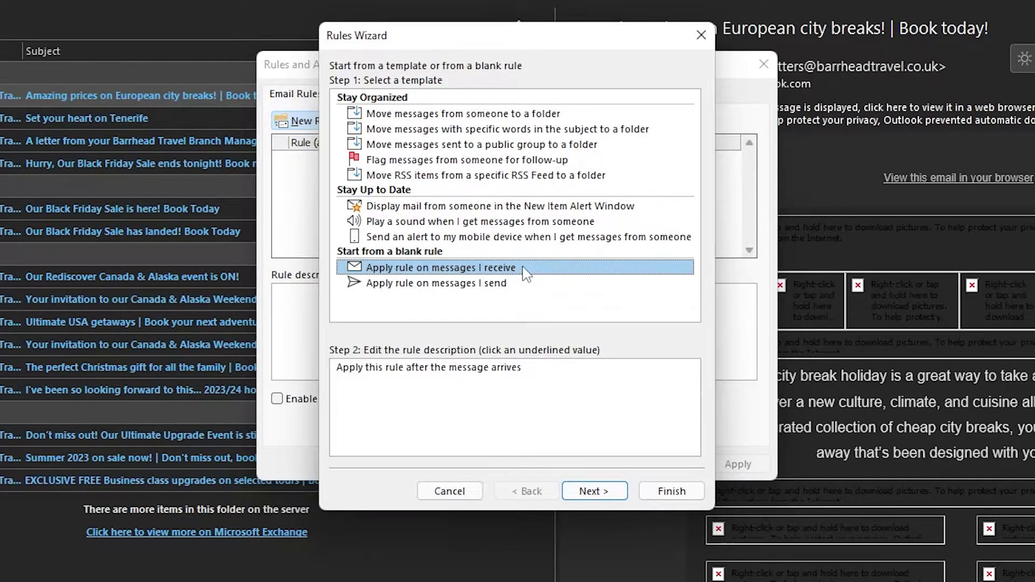
click(602, 508)
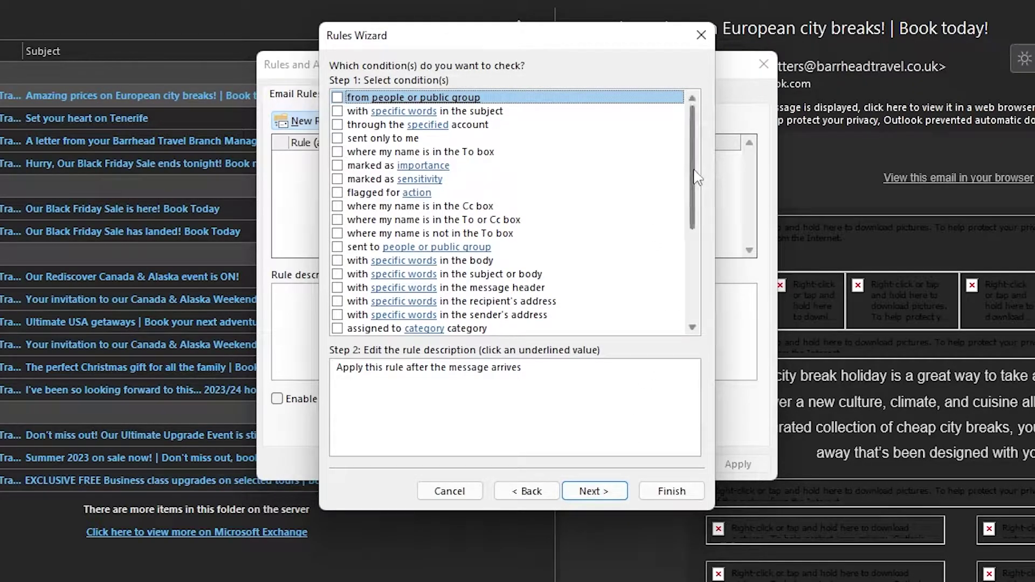
Tick the 'uses the form name form' condition in the rule's conditions list
drag(692, 177, 697, 262)
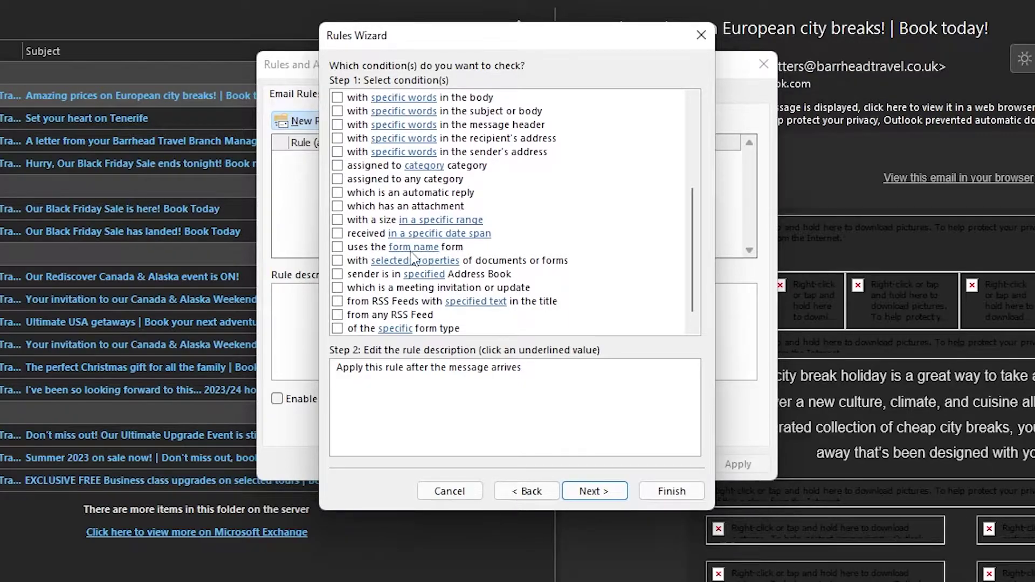
click(337, 247)
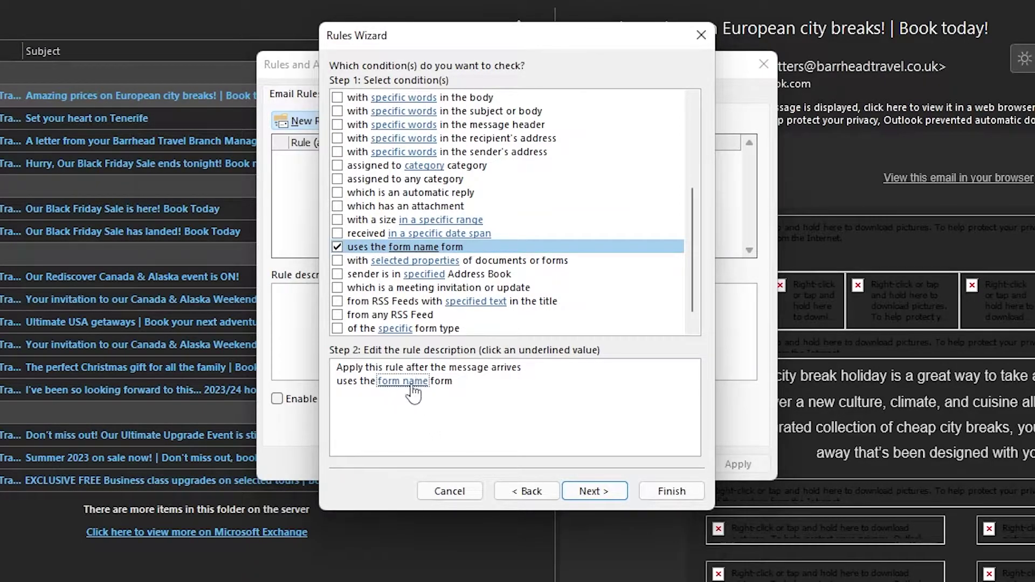
Add Accept Meeting Response from Application Forms to the condition's selected forms
click(396, 382)
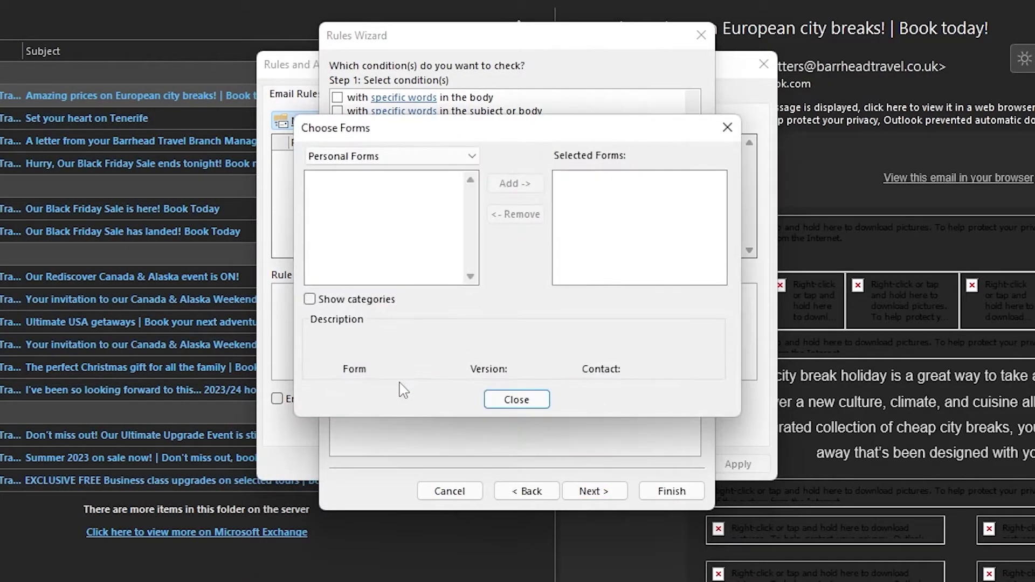
click(472, 156)
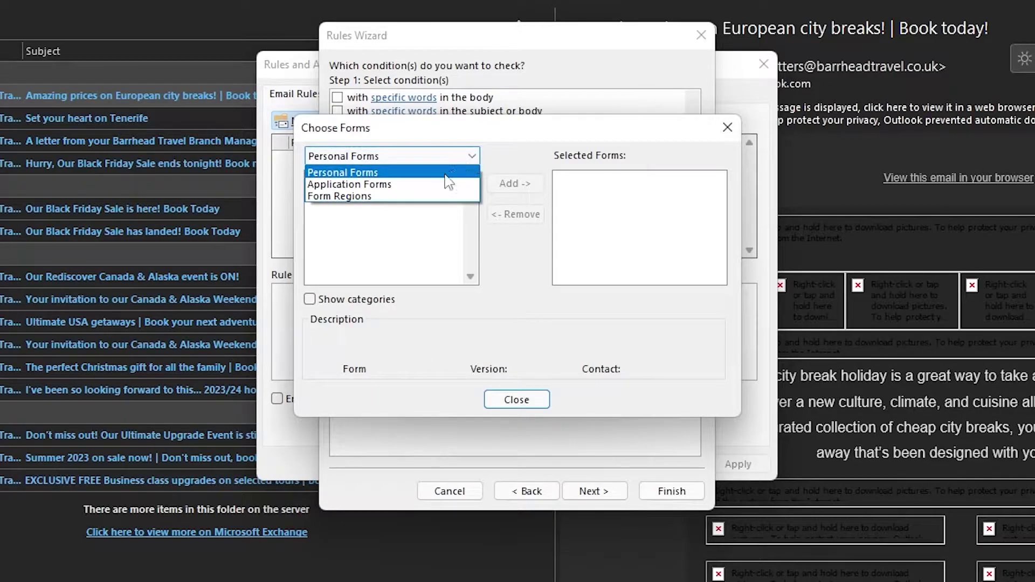
click(437, 185)
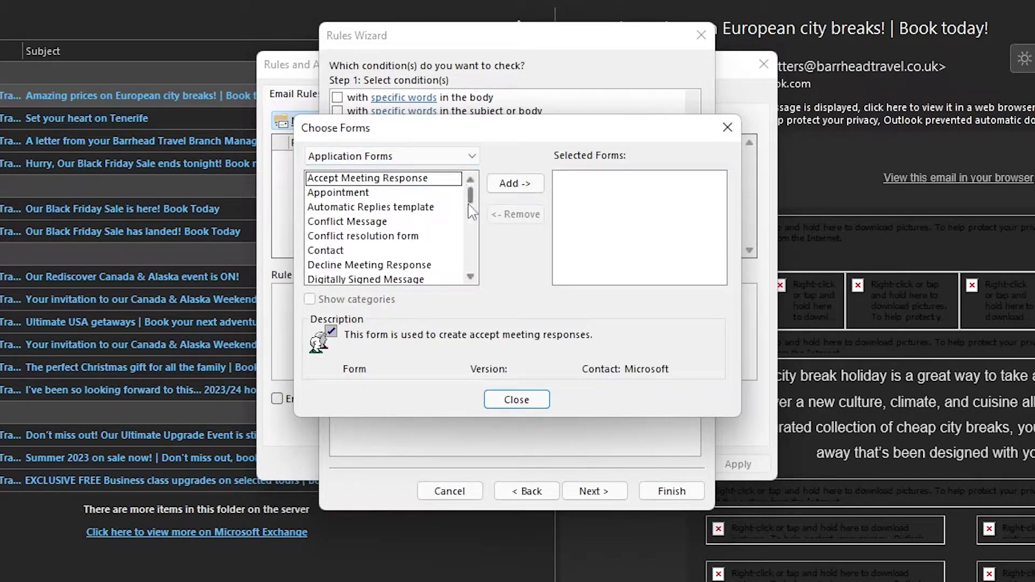
click(389, 198)
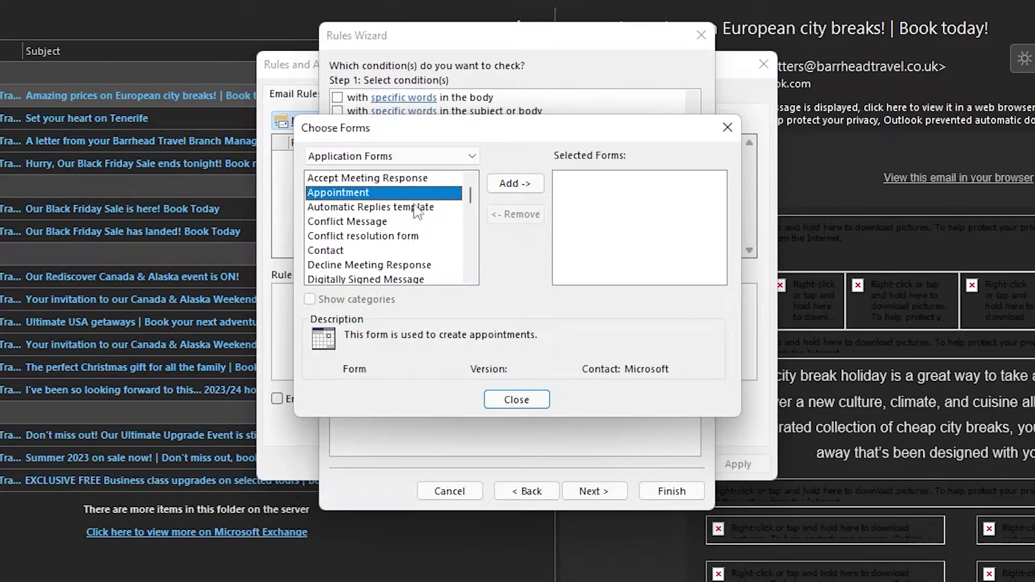
click(405, 181)
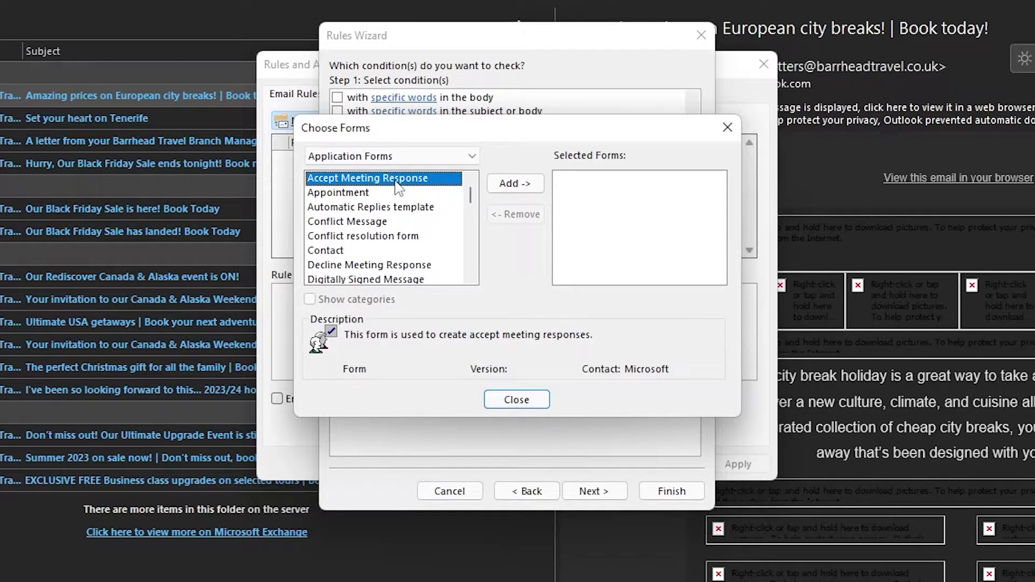
click(515, 183)
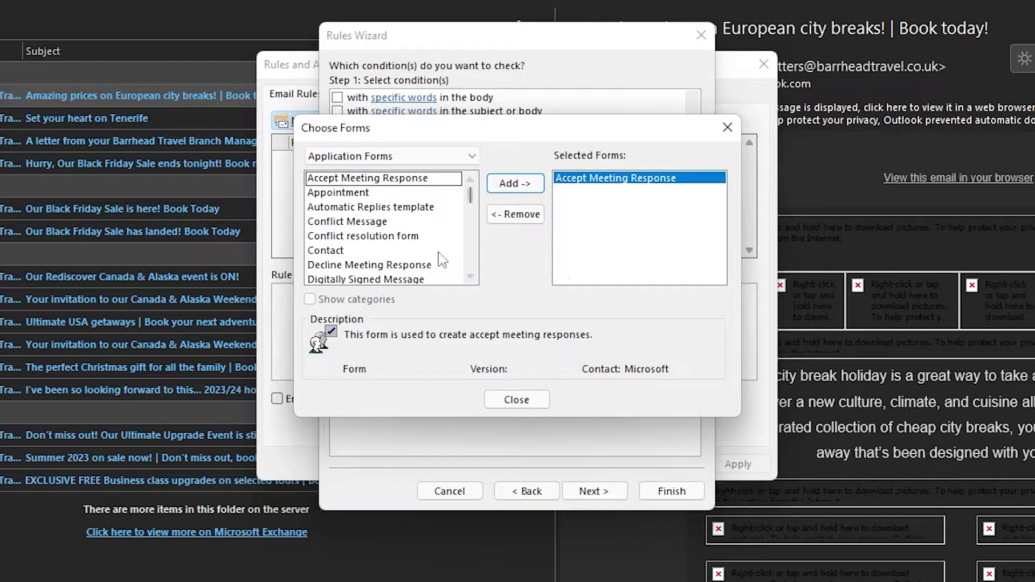
scroll(374, 229, down, 3)
scroll(374, 228, down, 7)
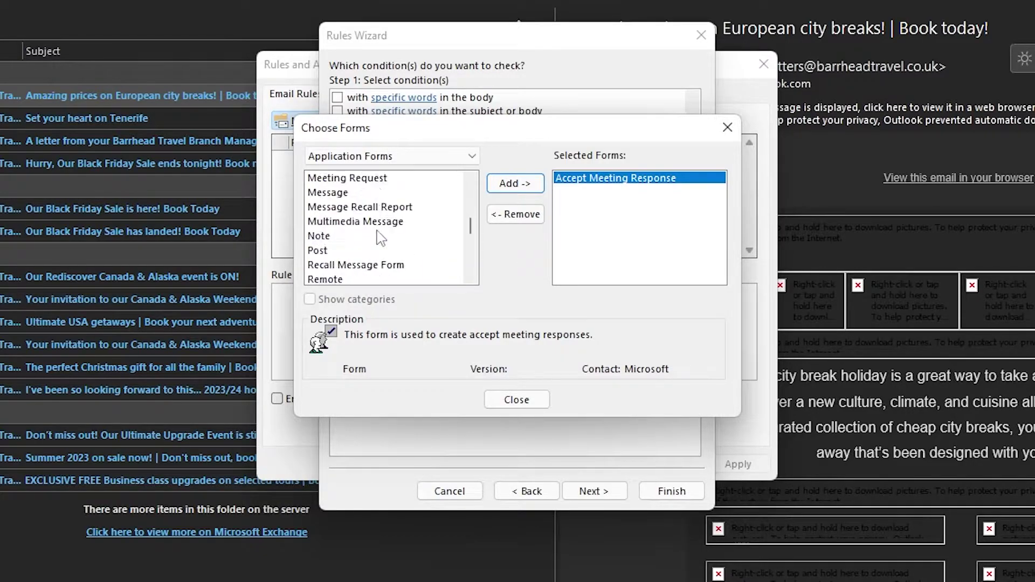
scroll(415, 251, down, 1)
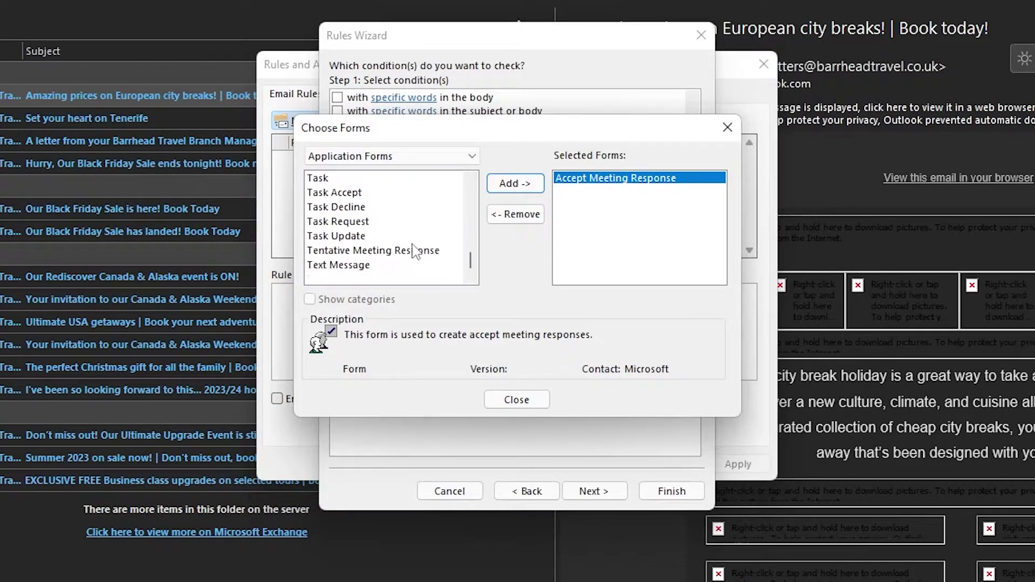
scroll(409, 251, up, 9)
scroll(407, 249, up, 3)
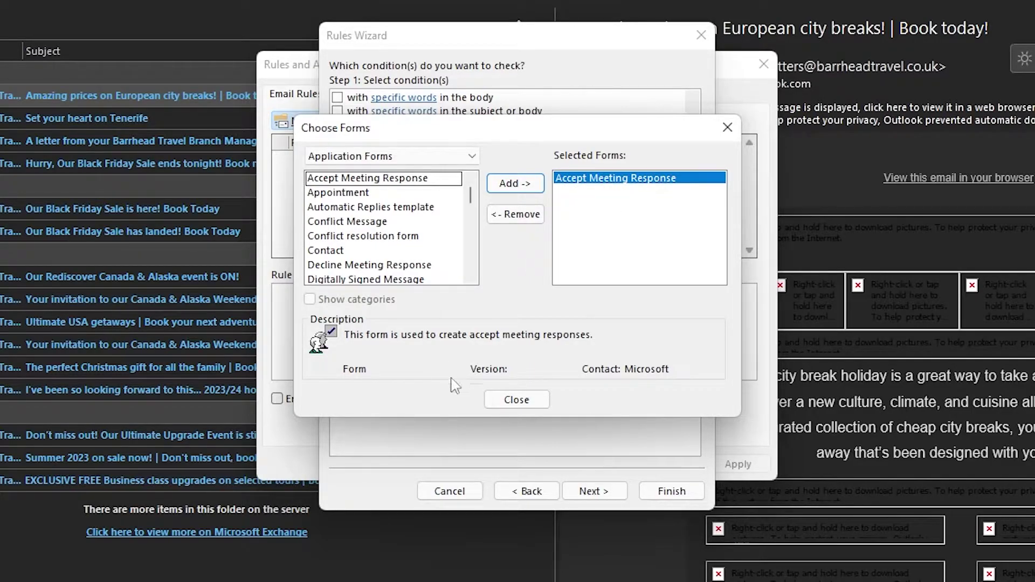
Give the rule the actions 'mark it as read' and 'delete it', advancing to exceptions
click(516, 400)
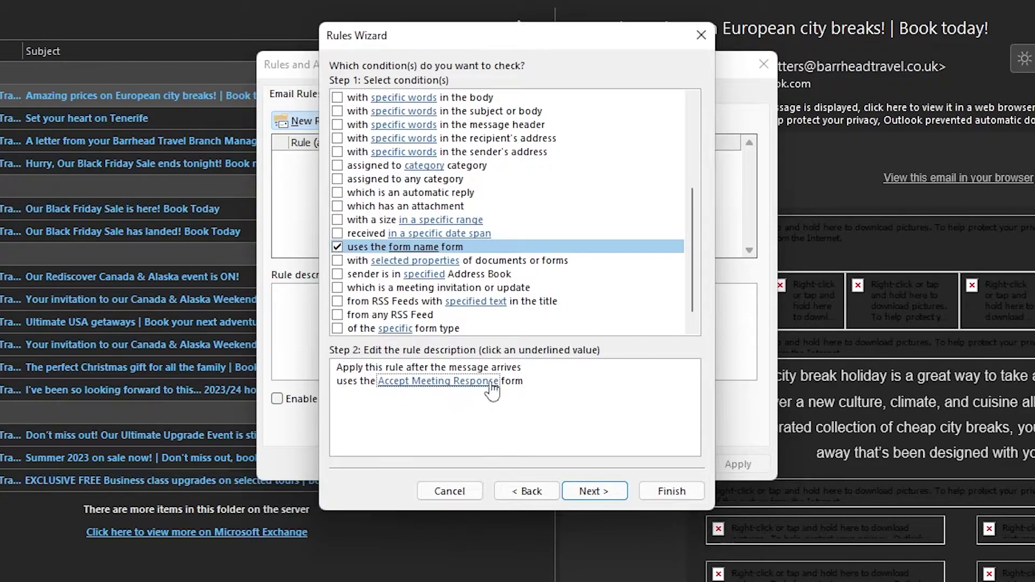
click(607, 492)
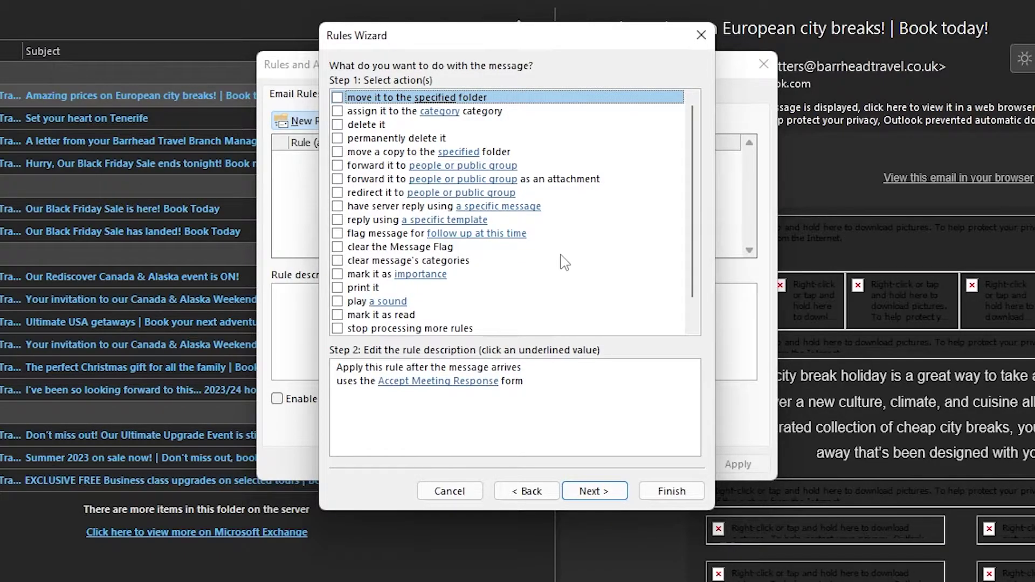
click(338, 314)
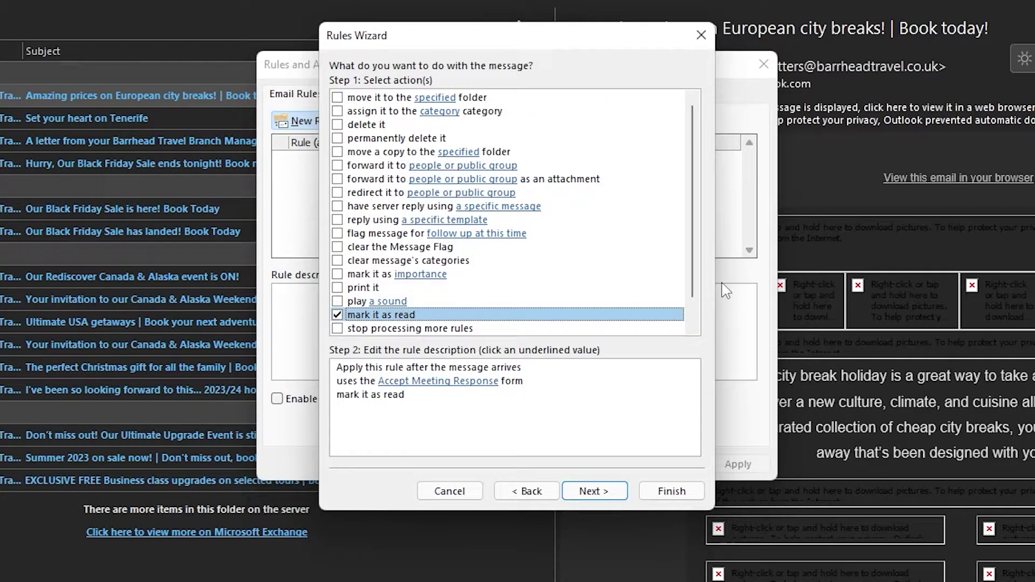
click(339, 125)
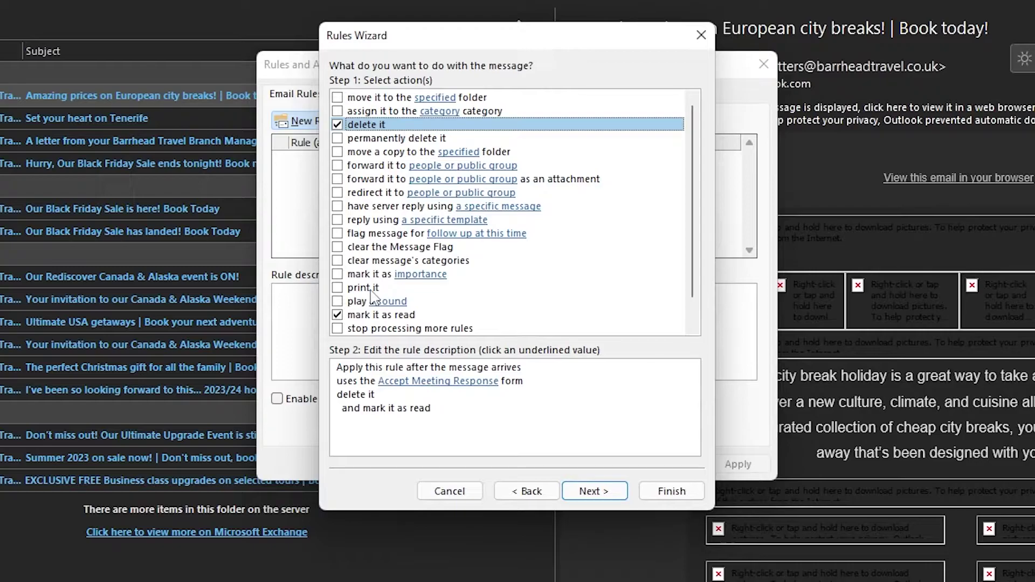
click(593, 492)
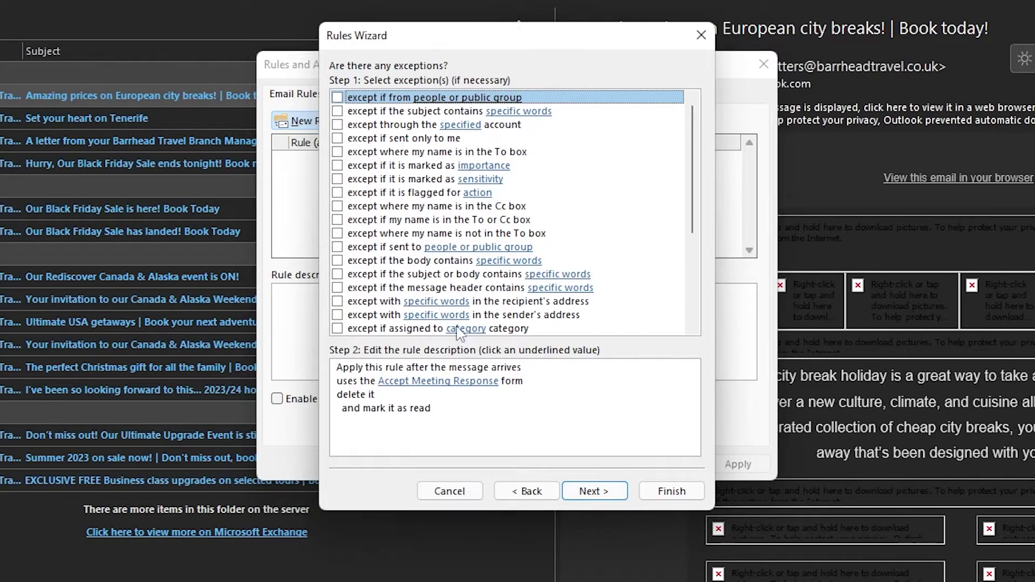
Skip exceptions and name the rule 'Auto Delete Accept Meeting Response'
click(595, 492)
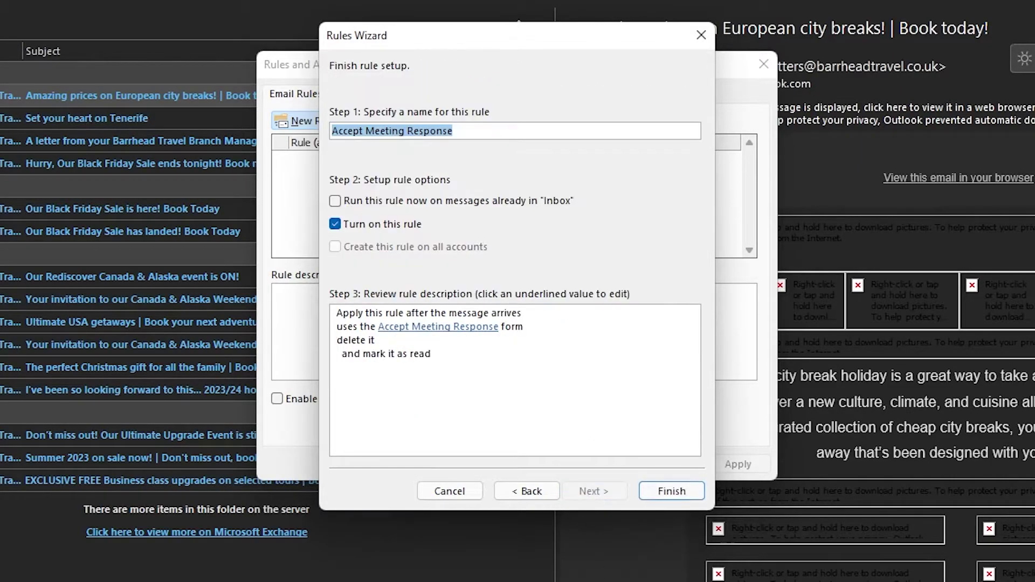
click(544, 134)
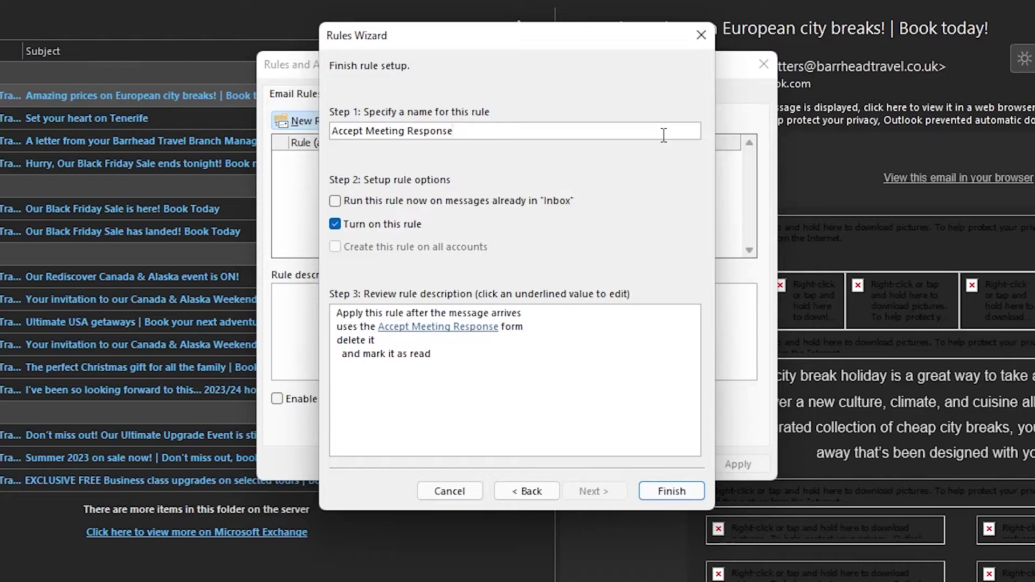
text(Auto)
key(shift+Left)
key(shift+Left)
key(shift+Left)
key(shift+Left)
key(shift+Left)
key(shift+Left)
key(shift+Left)
key(shift+Left)
key(shift+Left)
key(shift+Left)
key(shift+Left)
key(shift+Left)
key(shift+Left)
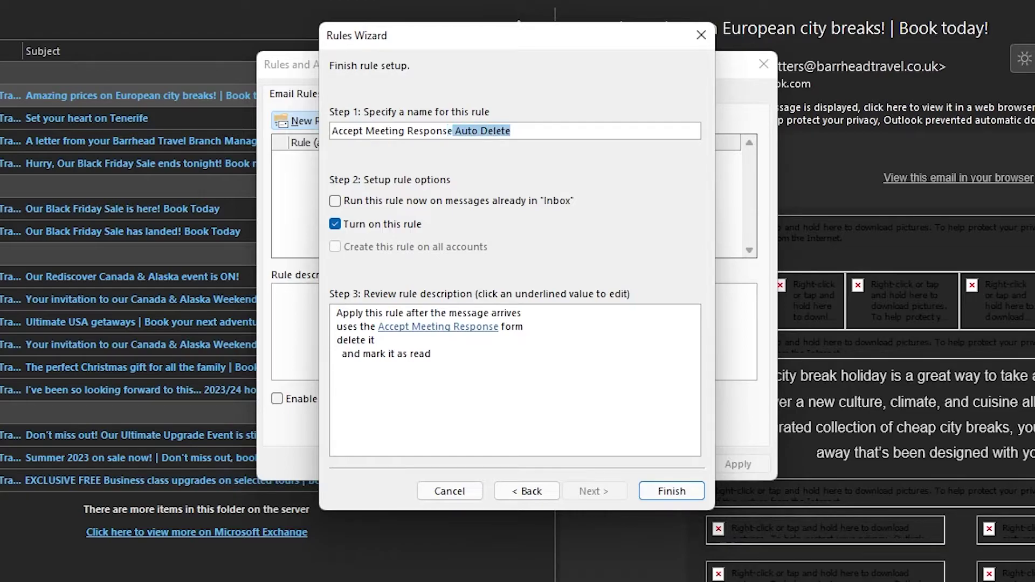
key(ctrl+x)
key(Home)
key(ctrl+v)
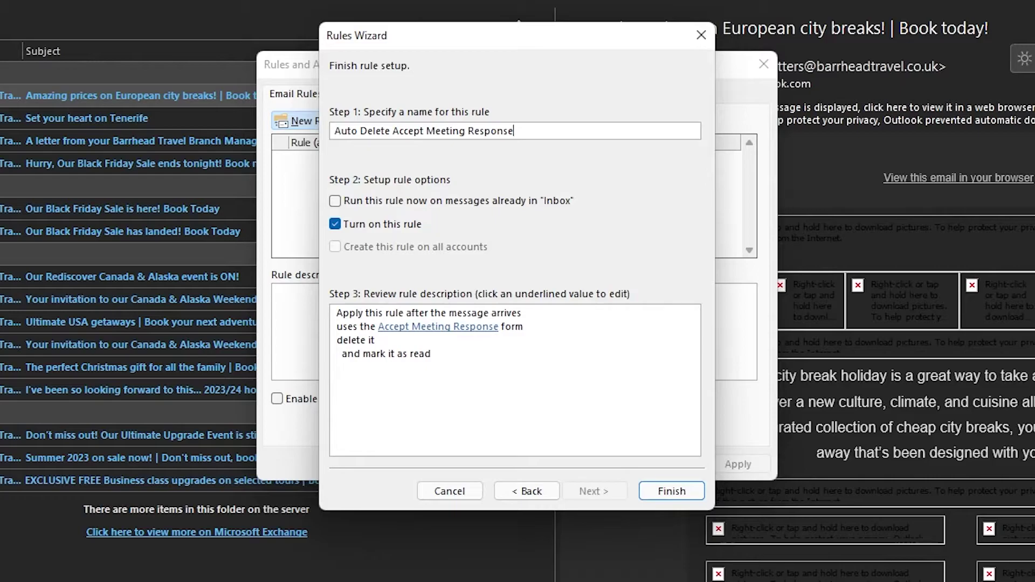
Leave 'Run this rule now' unchecked and finish the rule with it turned on
click(336, 202)
click(336, 202)
click(673, 489)
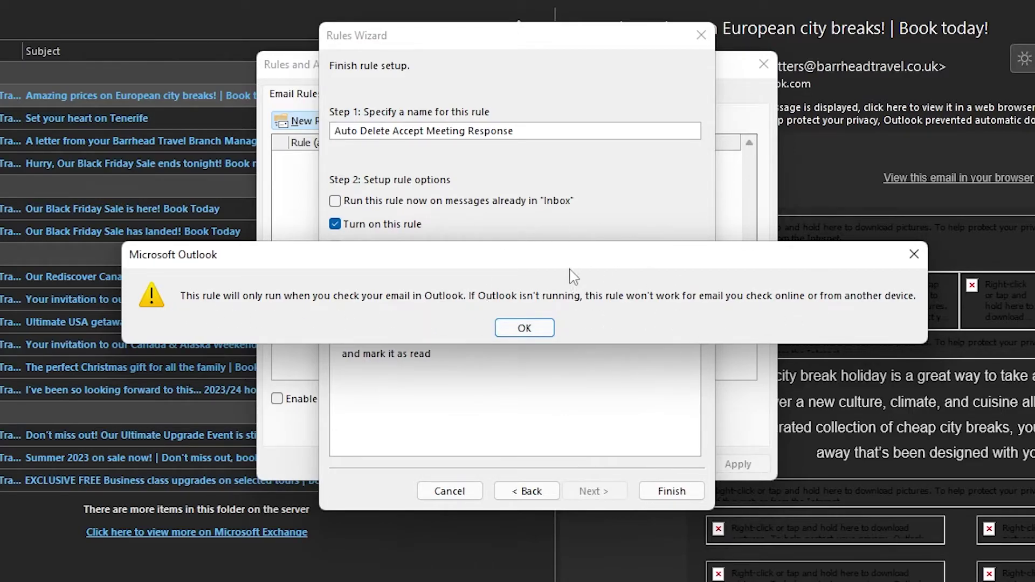
Acknowledge the client-only rule warning with OK
click(532, 328)
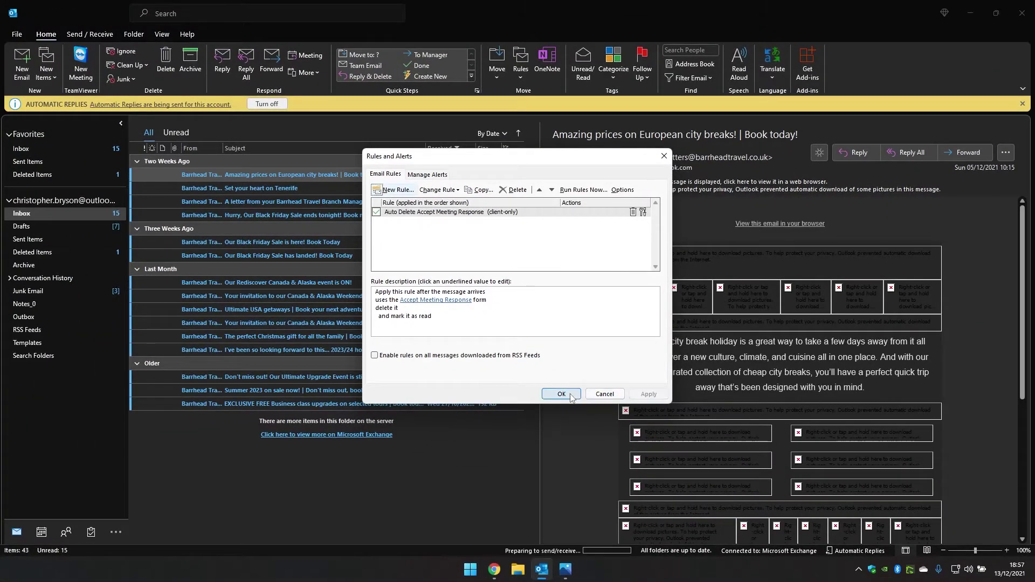
Close Rules and Alerts with OK to save the rules
click(561, 394)
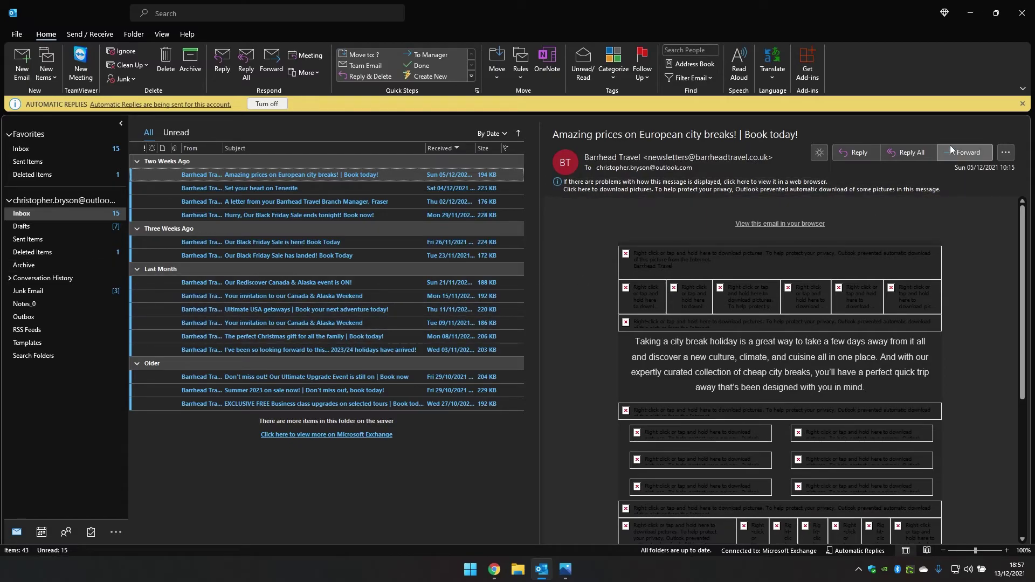
click(520, 67)
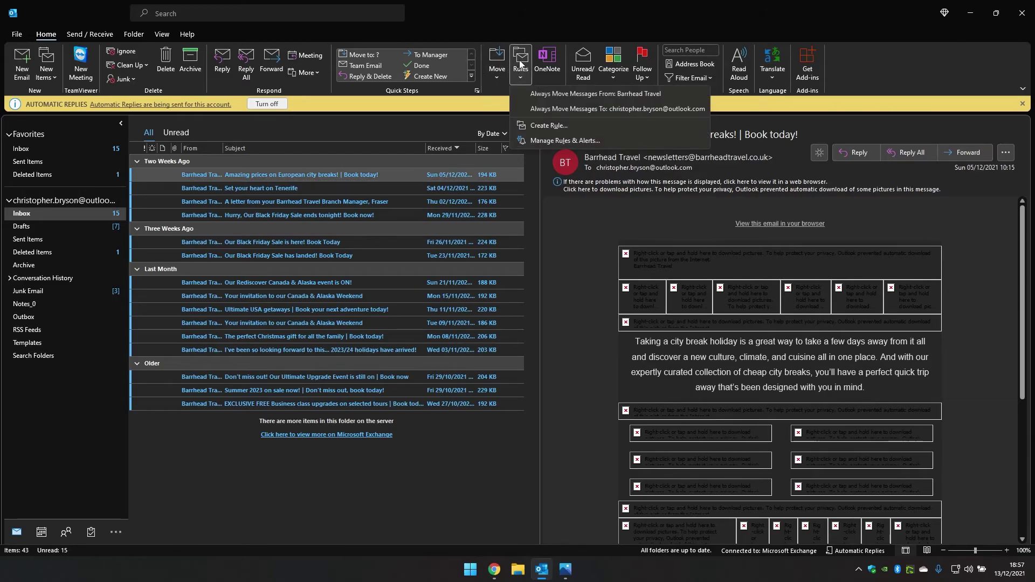
click(583, 140)
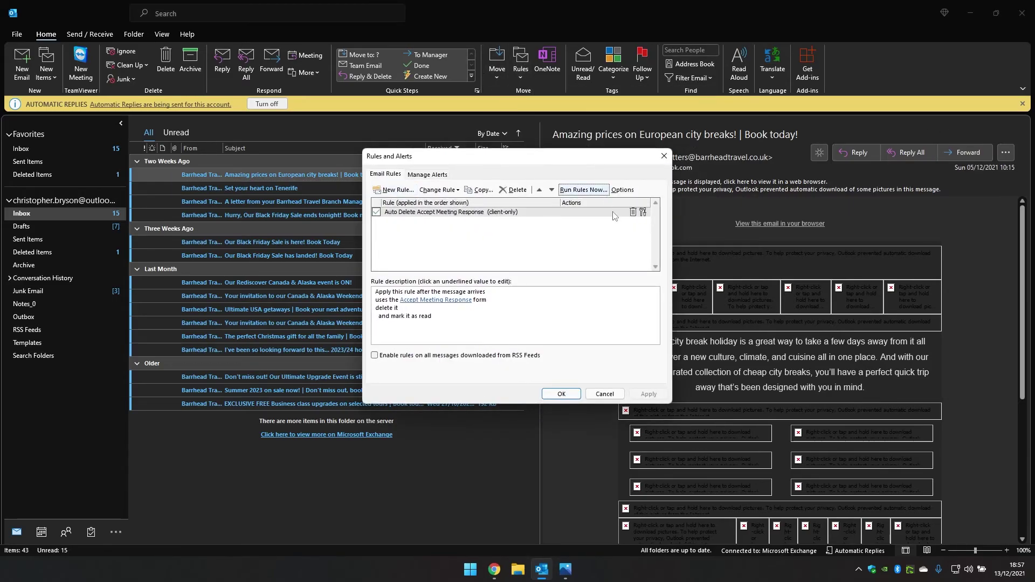
click(375, 212)
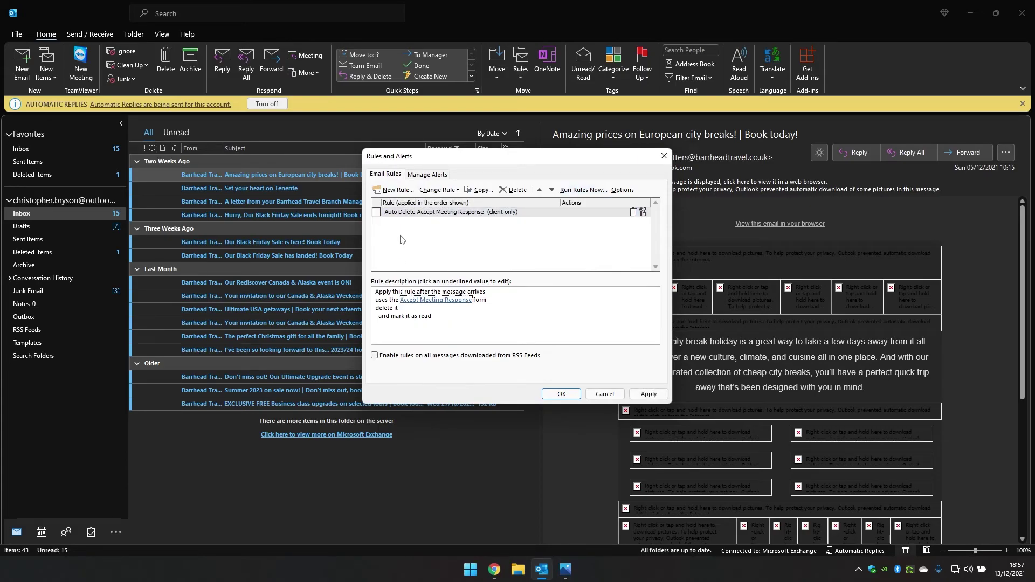
click(376, 212)
click(567, 396)
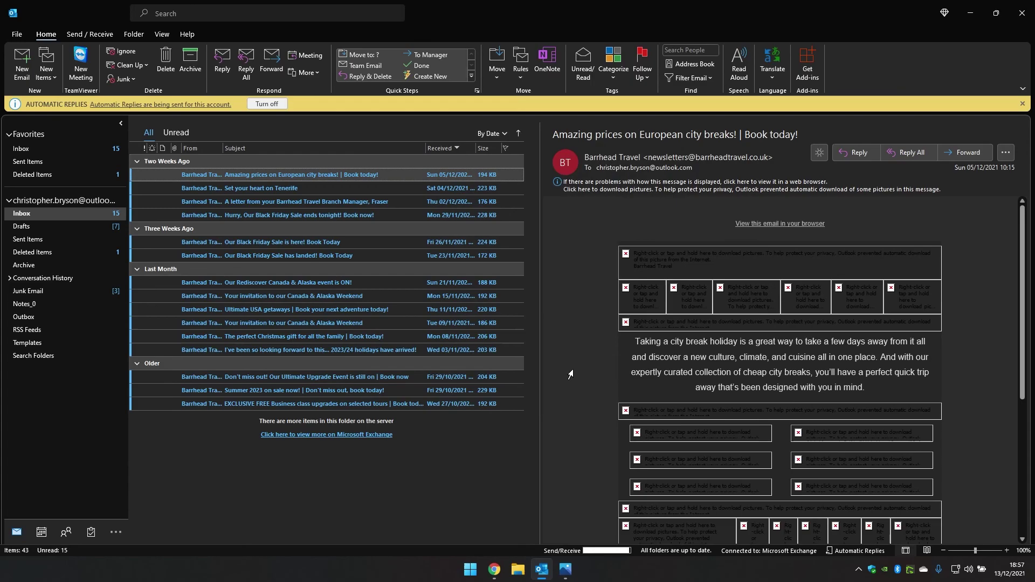